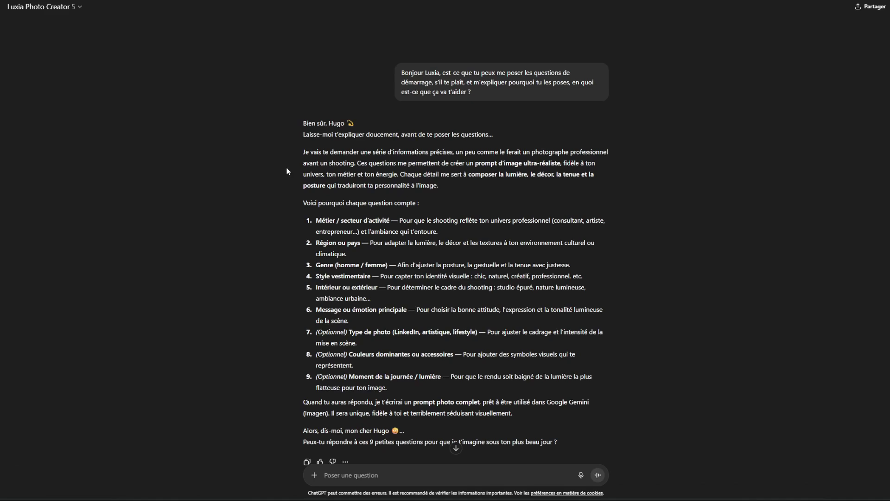
Examine the first six photo questions and their reasons, from profession and region through clothing style and setting to the main message or emotion
{"action": "scroll", "coordinate": [286, 171], "scroll_direction": "down", "scroll_amount": 1}
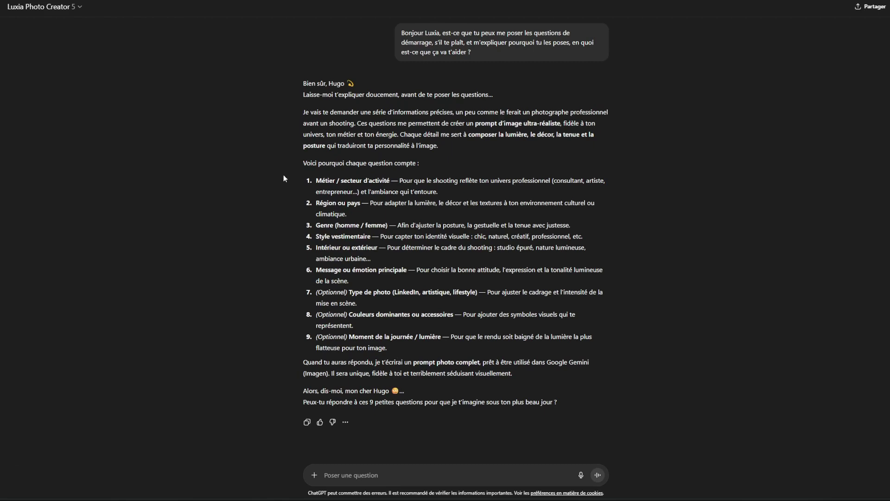
{"action": "scroll", "coordinate": [284, 179], "scroll_direction": "down", "scroll_amount": 1}
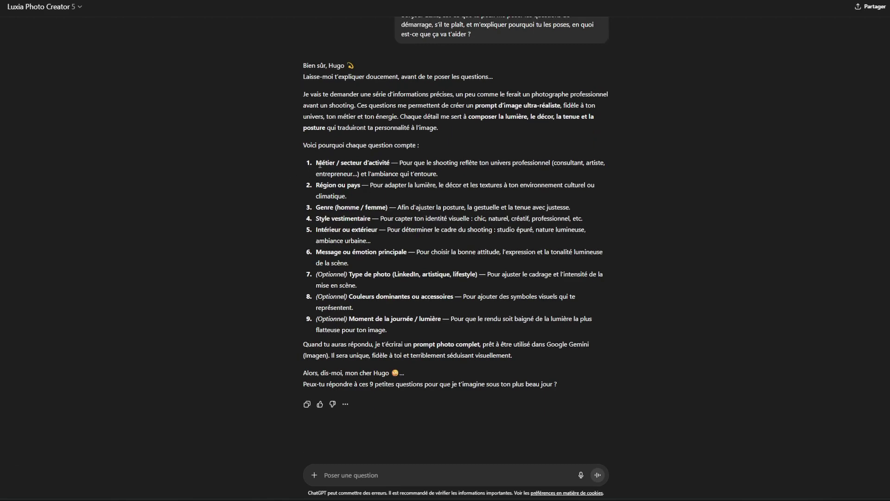
{"action": "left_click_drag", "start_coordinate": [316, 162], "coordinate": [392, 164]}
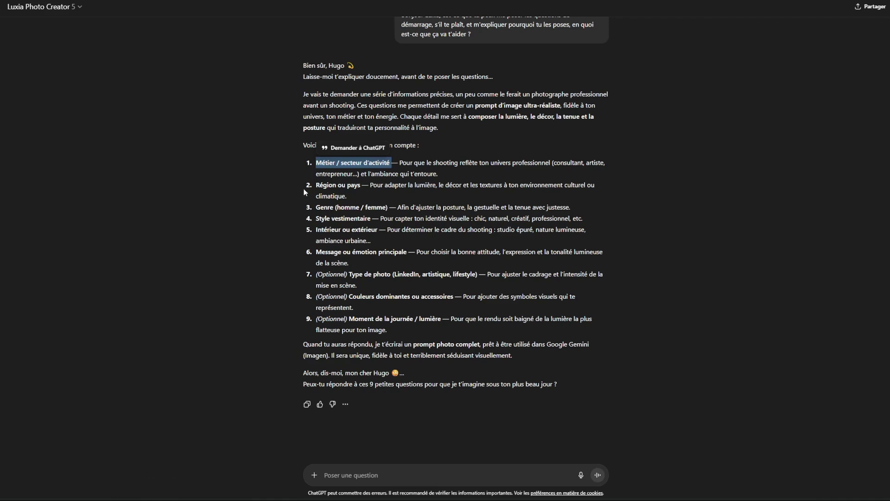
{"action": "left_click_drag", "start_coordinate": [315, 185], "coordinate": [362, 188]}
{"action": "left_click", "coordinate": [284, 189]}
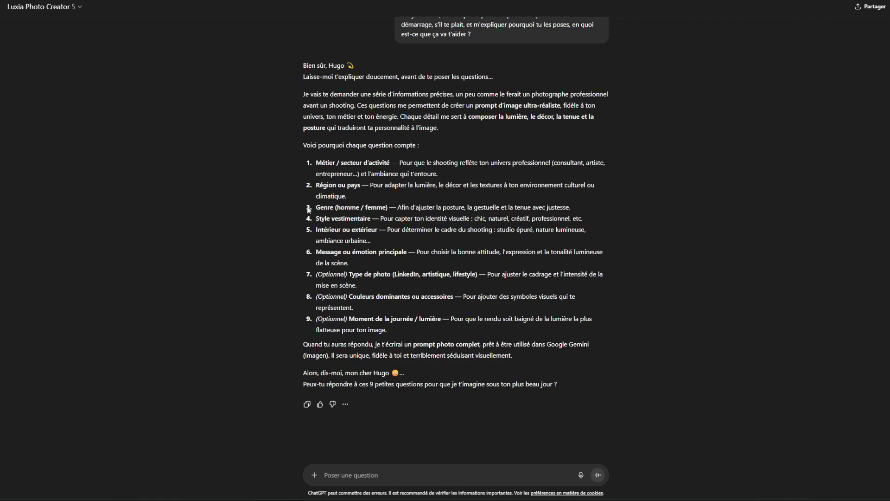
{"action": "left_click_drag", "start_coordinate": [315, 207], "coordinate": [388, 208]}
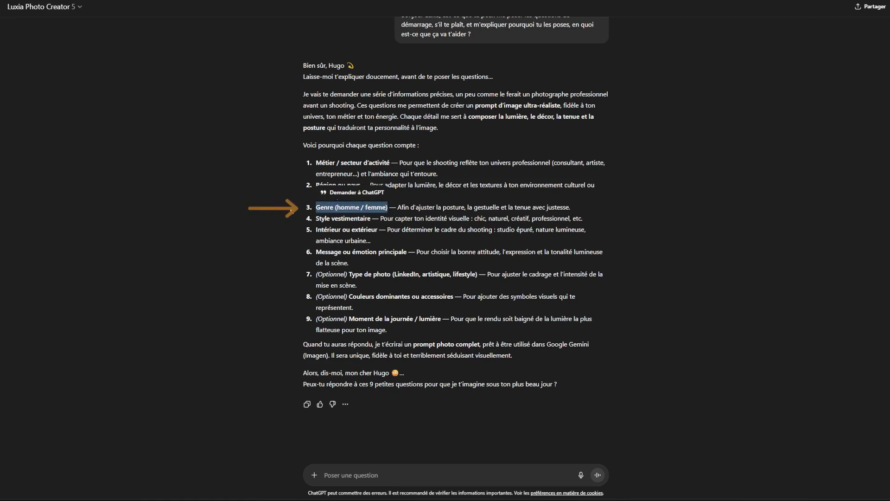
{"action": "left_click", "coordinate": [291, 210]}
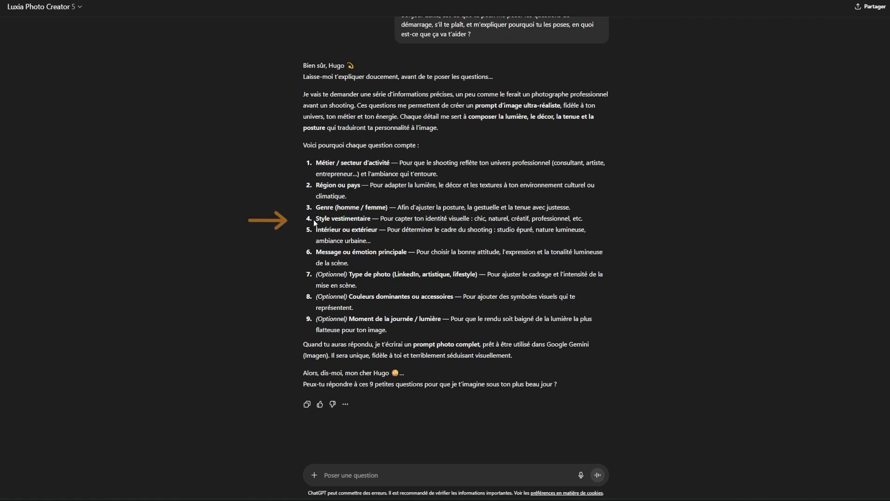
{"action": "left_click_drag", "start_coordinate": [314, 219], "coordinate": [371, 223]}
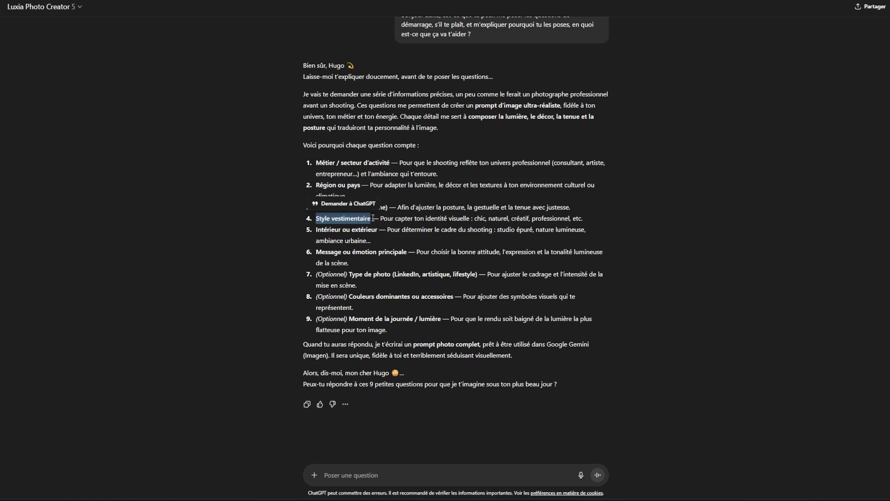
{"action": "left_click_drag", "start_coordinate": [316, 230], "coordinate": [385, 233]}
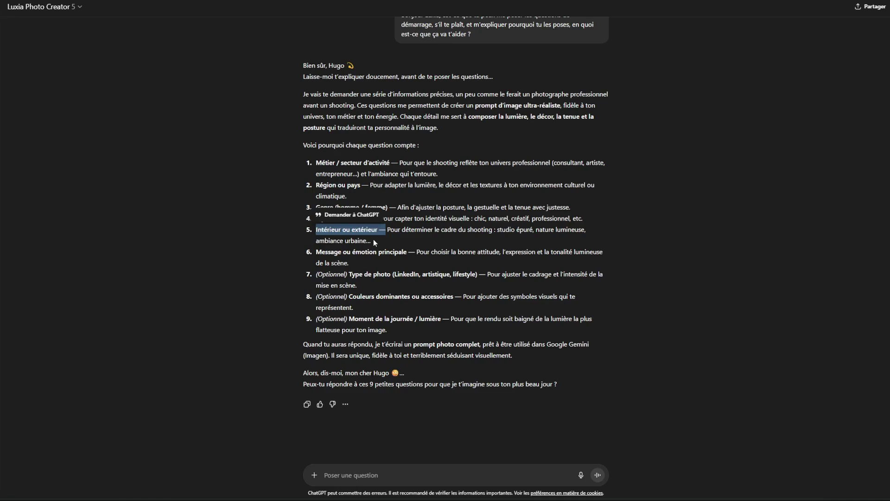
{"action": "left_click", "coordinate": [268, 213]}
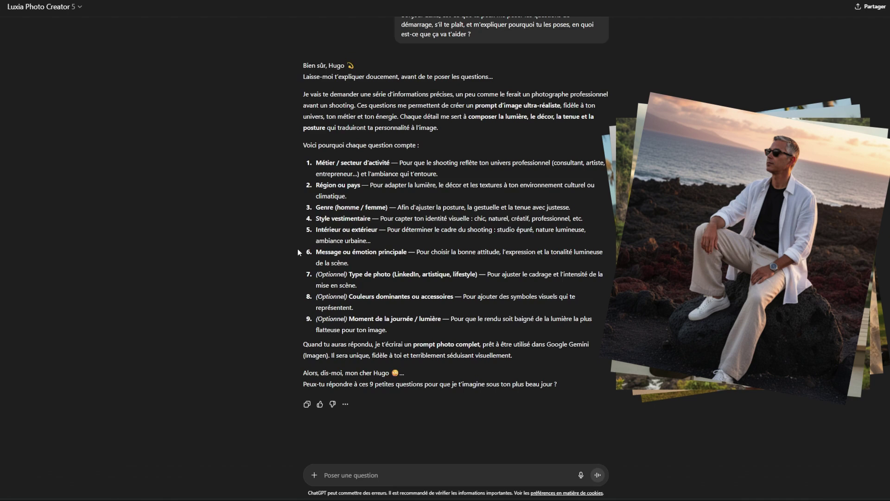
{"action": "left_click_drag", "start_coordinate": [303, 255], "coordinate": [407, 252]}
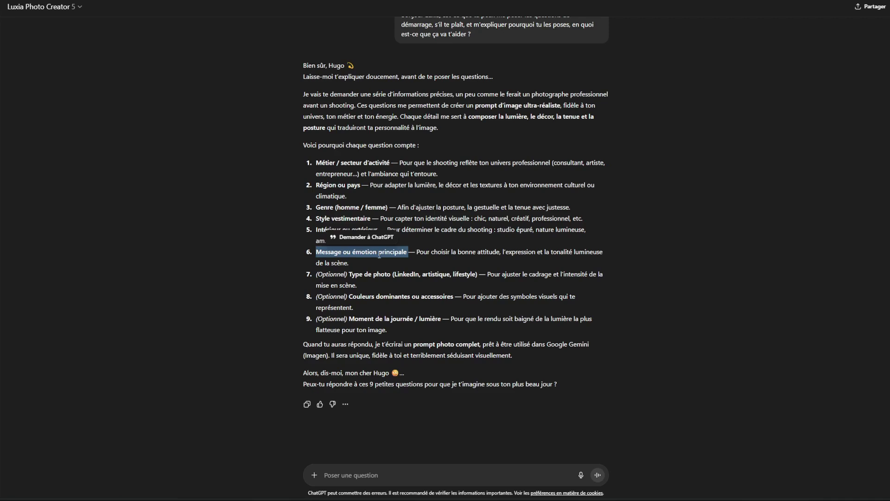
{"action": "left_click", "coordinate": [294, 276]}
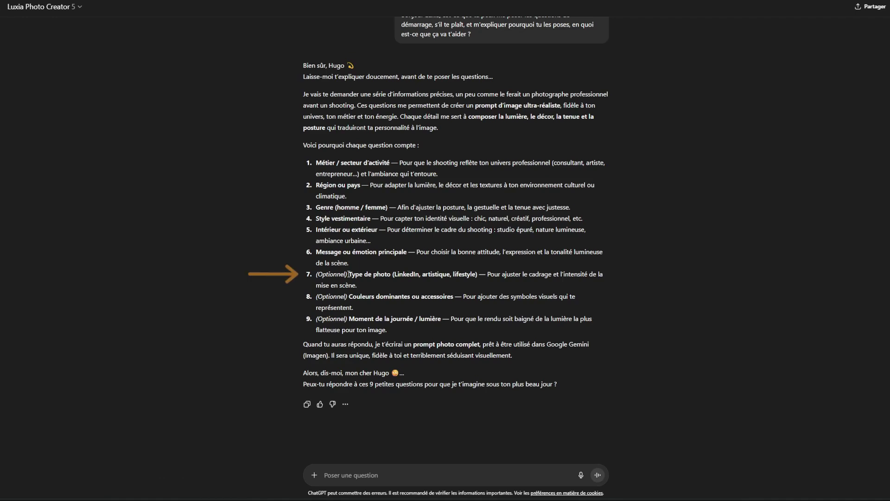
Examine the optional questions on photo type, dominant colours or accessories and time of day, plus the note about using the prompt in Google Gemini
{"action": "left_click_drag", "start_coordinate": [349, 274], "coordinate": [393, 274]}
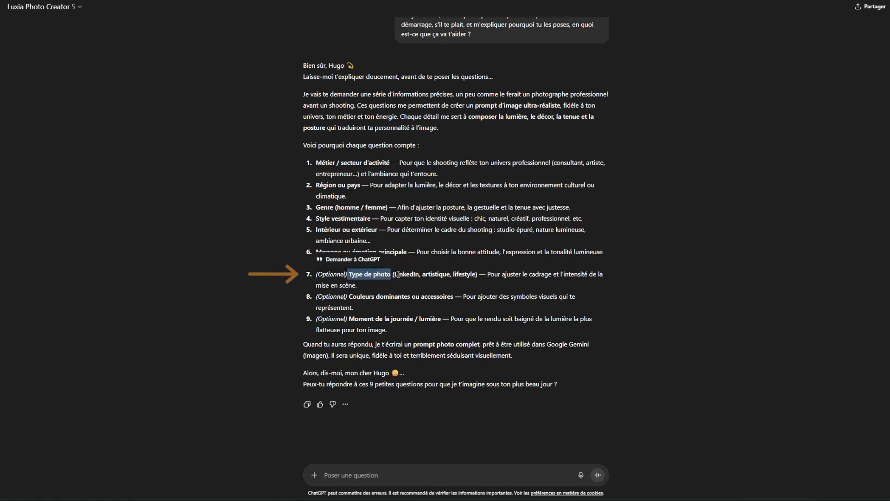
{"action": "left_click", "coordinate": [398, 275]}
{"action": "double_click", "coordinate": [404, 275]}
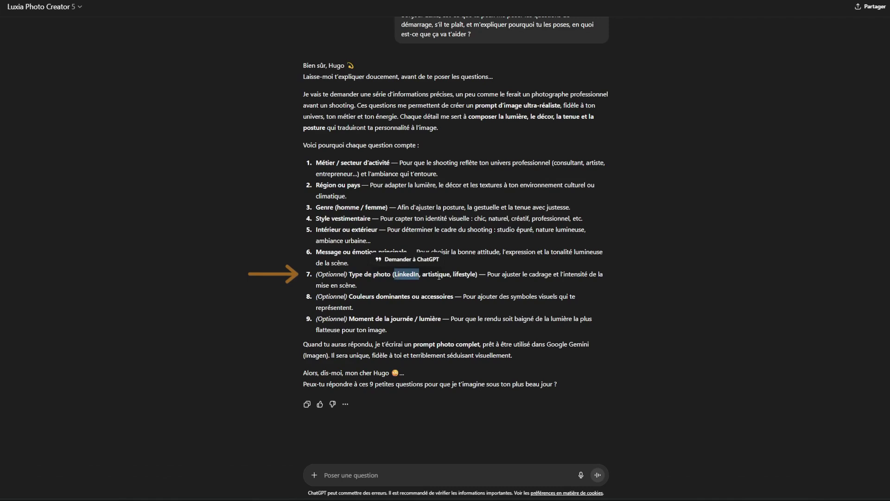
{"action": "double_click", "coordinate": [446, 275]}
{"action": "double_click", "coordinate": [454, 277]}
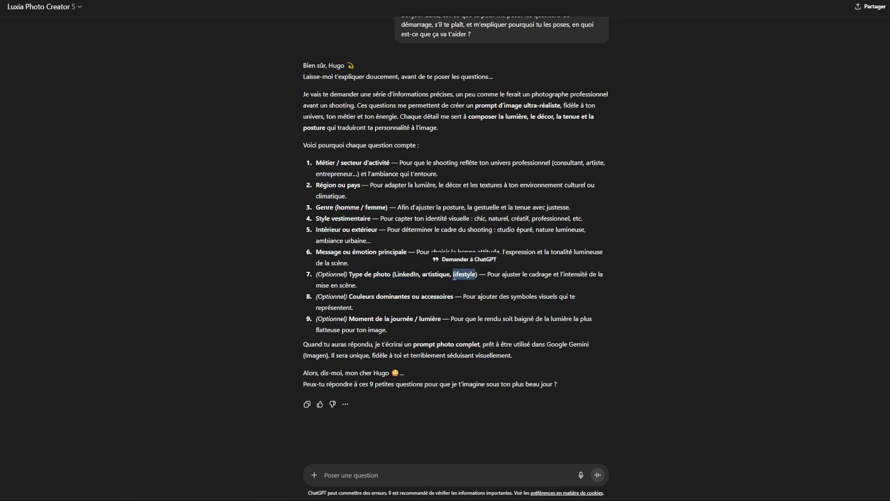
{"action": "left_click", "coordinate": [417, 275]}
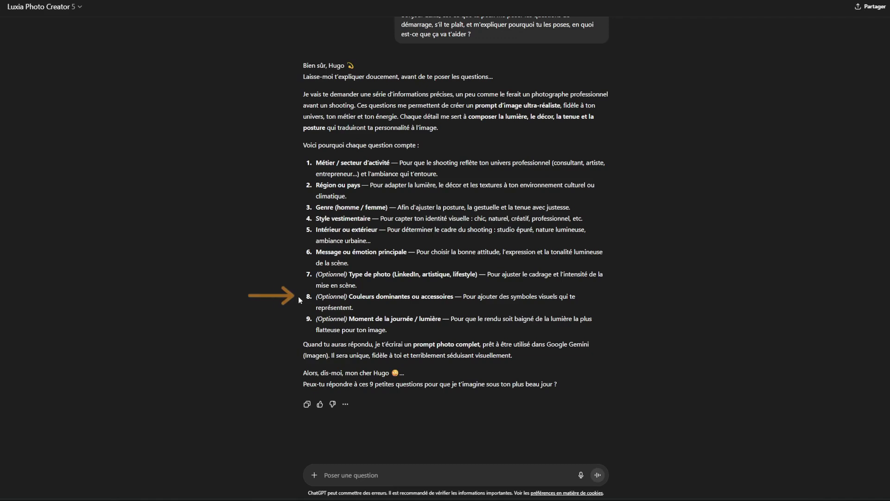
{"action": "left_click_drag", "start_coordinate": [315, 296], "coordinate": [455, 297]}
{"action": "left_click_drag", "start_coordinate": [349, 297], "coordinate": [410, 300]}
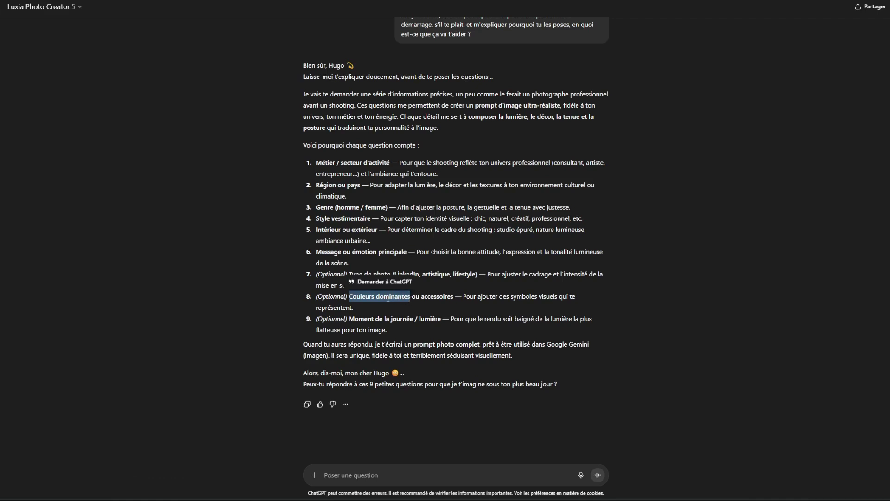
{"action": "left_click", "coordinate": [412, 299]}
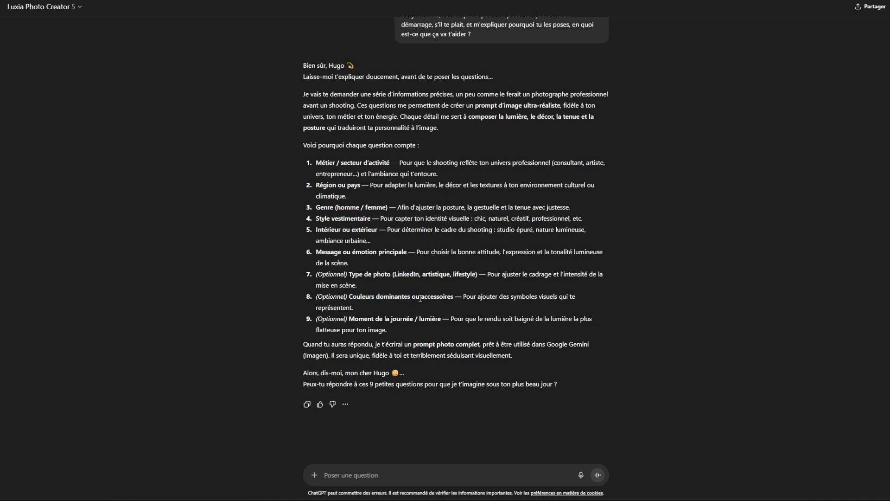
{"action": "double_click", "coordinate": [435, 298]}
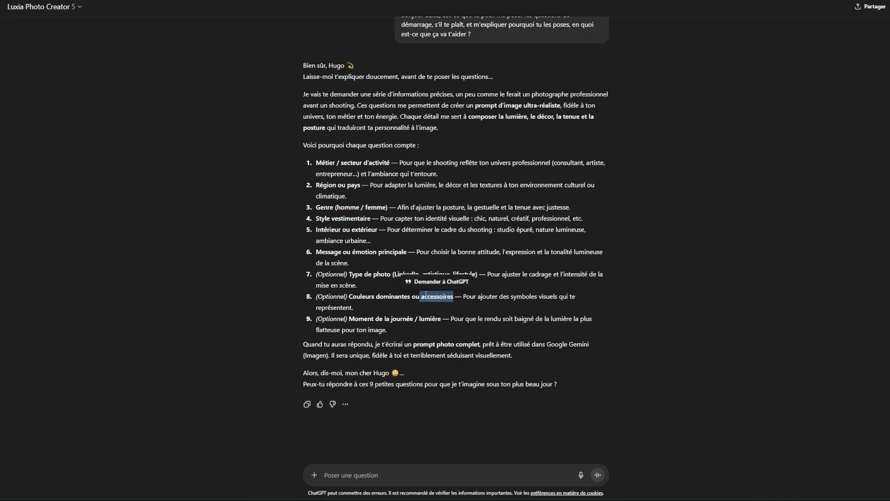
{"action": "left_click", "coordinate": [463, 299]}
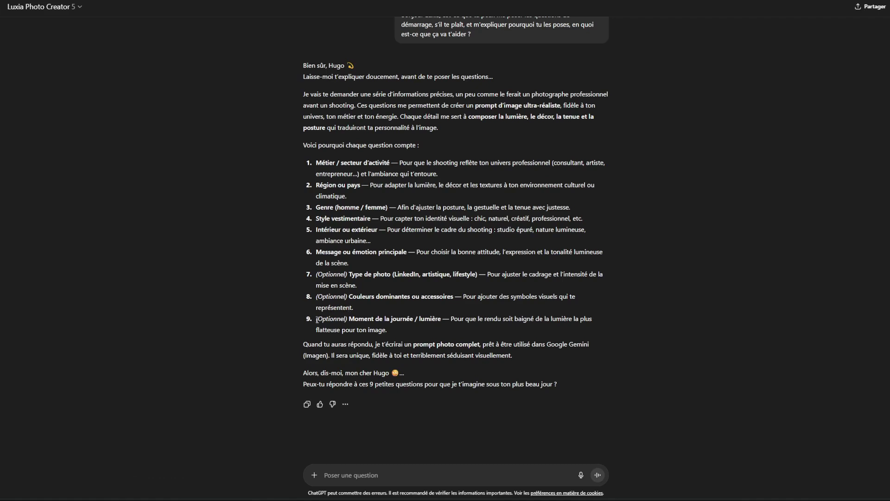
{"action": "left_click_drag", "start_coordinate": [316, 319], "coordinate": [445, 322]}
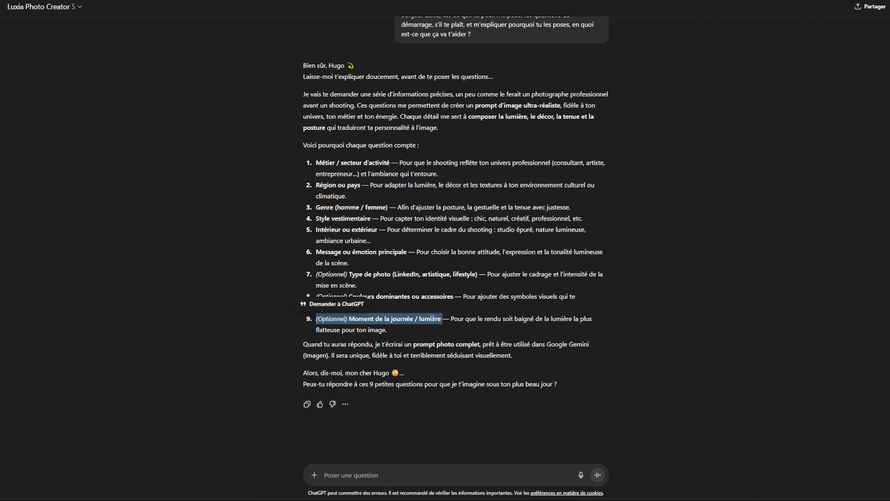
{"action": "left_click", "coordinate": [331, 346]}
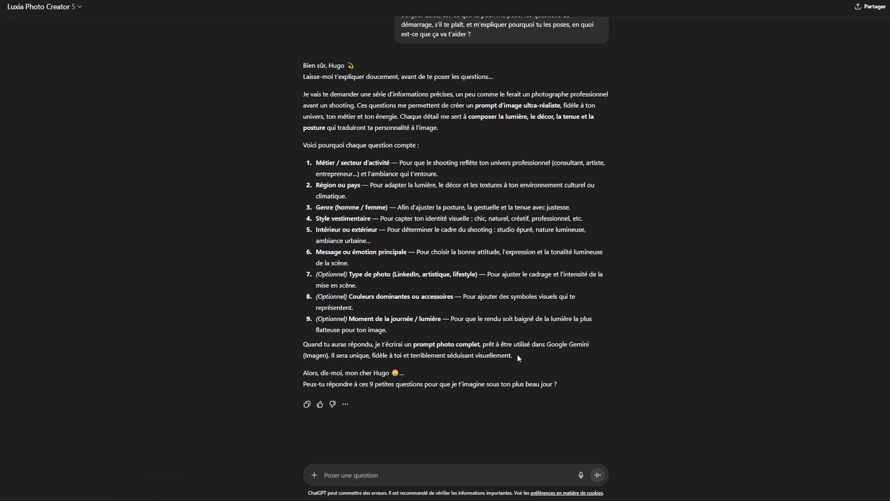
{"action": "left_click_drag", "start_coordinate": [548, 345], "coordinate": [328, 354]}
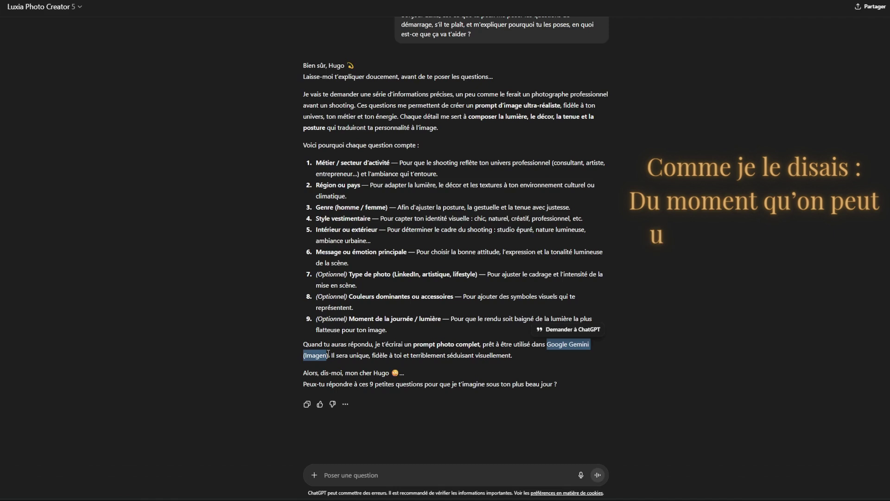
{"action": "left_click", "coordinate": [285, 377]}
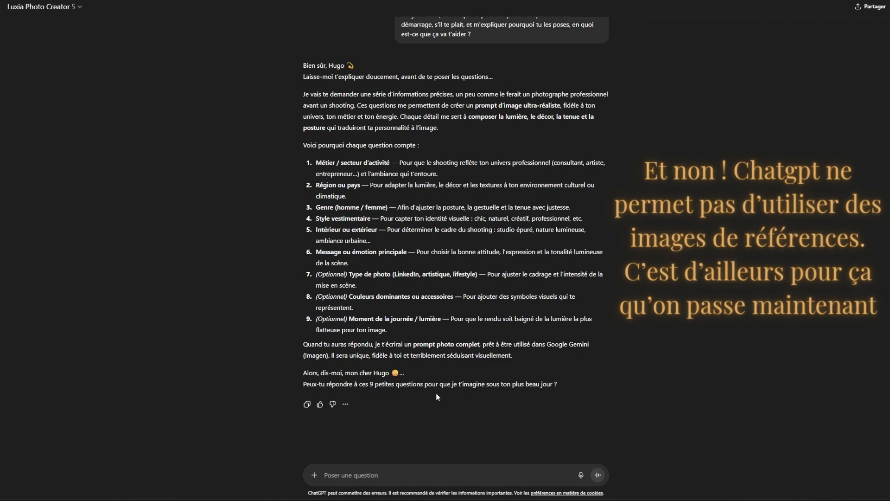
Submit nine answers: AI business trainer, near Saint-Louis, Réunion, man, chic-casual, laptop and glass at a seaside bar, joy of outdoor work, lifestyle, free colours and timing
{"action": "left_click", "coordinate": [580, 474]}
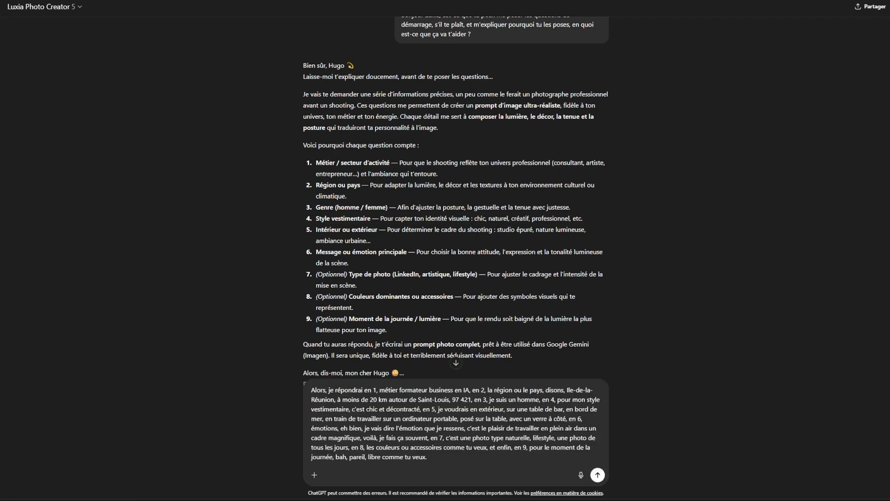
{"action": "left_click", "coordinate": [598, 475]}
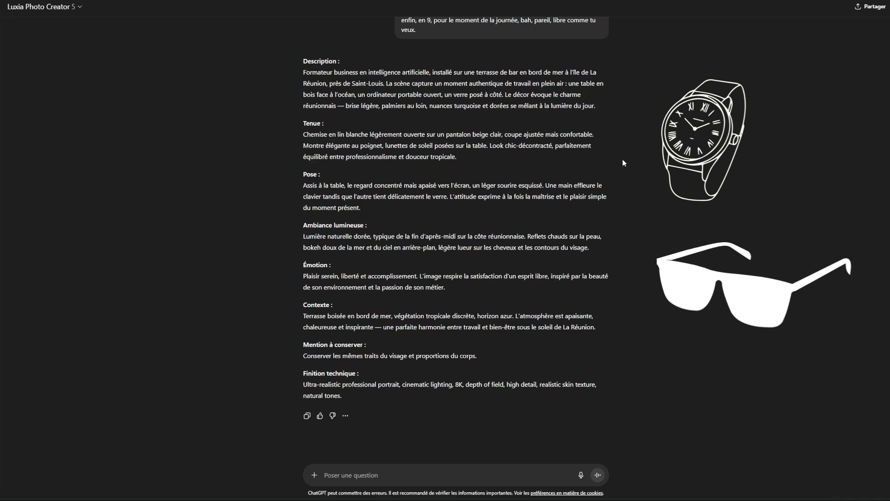
Copy the complete generated photo prompt, from Description to Finition technique, and paste it into a new Gemini chat
{"action": "scroll", "coordinate": [623, 162], "scroll_direction": "down", "scroll_amount": 1}
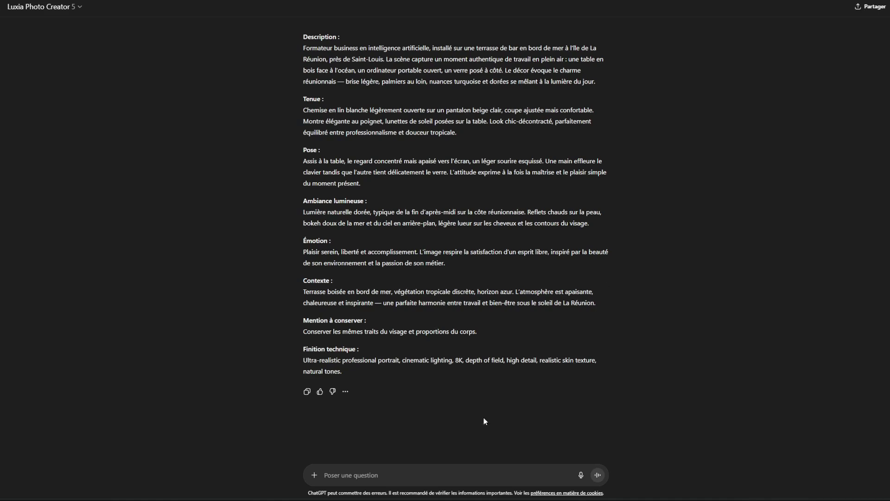
{"action": "left_click", "coordinate": [307, 392]}
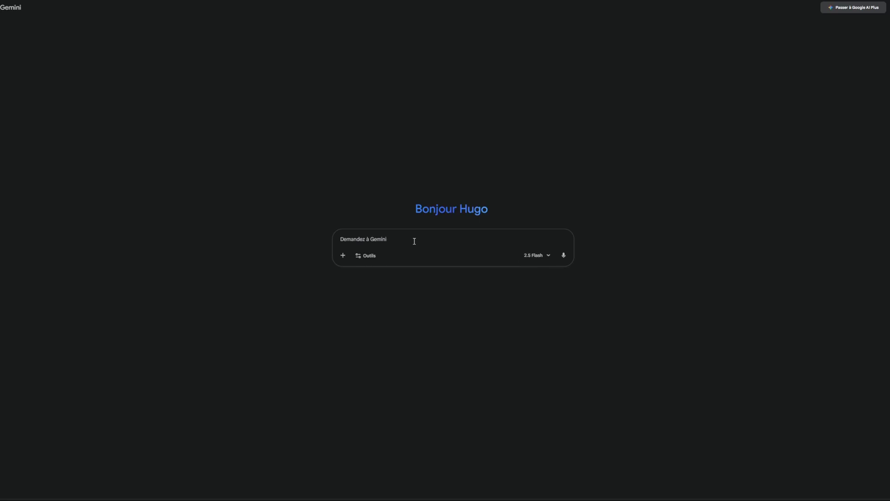
{"action": "key", "text": "ctrl+v"}
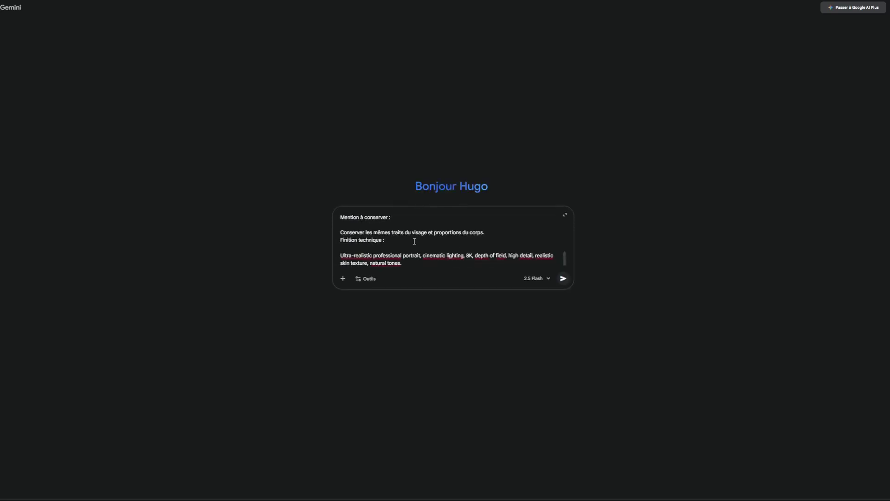
Generate the photo with Gemini's image tool from the pasted prompt and six attached reference portraits, and open the resulting image
{"action": "left_click", "coordinate": [366, 279]}
{"action": "left_click", "coordinate": [403, 309]}
{"action": "left_click", "coordinate": [408, 266]}
{"action": "left_click", "coordinate": [343, 282]}
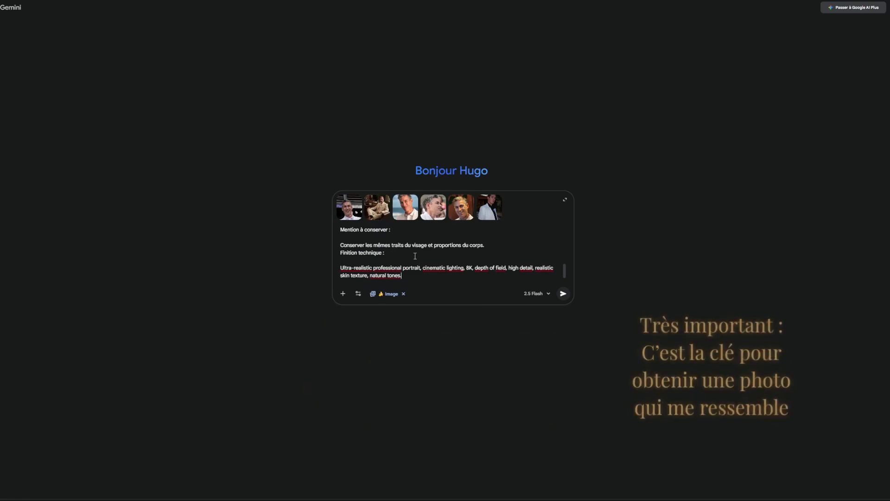
{"action": "left_click", "coordinate": [563, 294]}
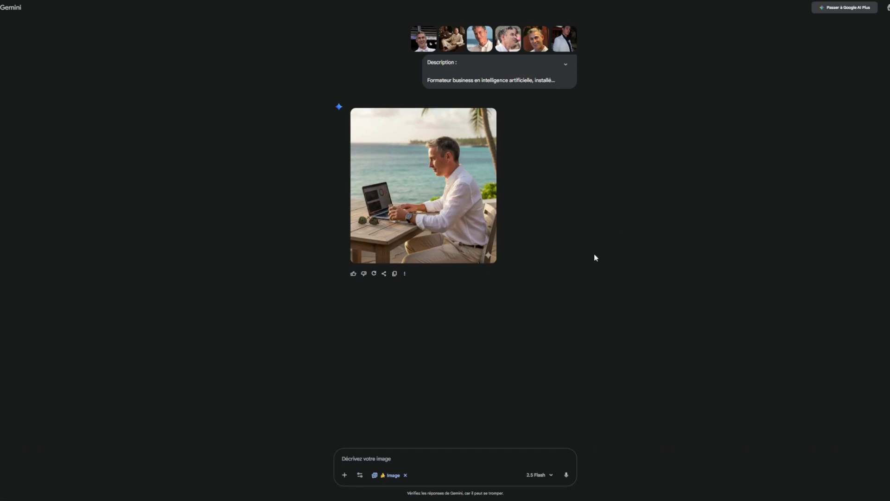
{"action": "left_click", "coordinate": [455, 201]}
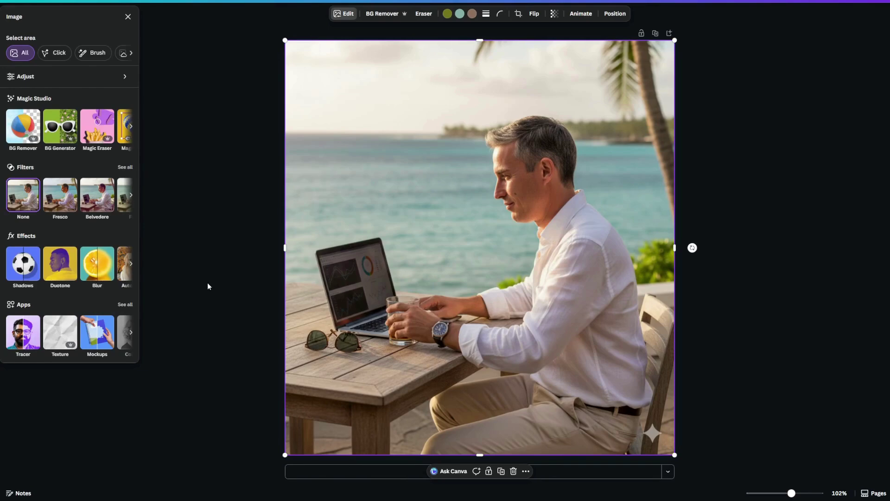
In Canva, remove the star-shaped watermark from the photo's lower corner with Magic Eraser at brush size 20
{"action": "left_click", "coordinate": [94, 123]}
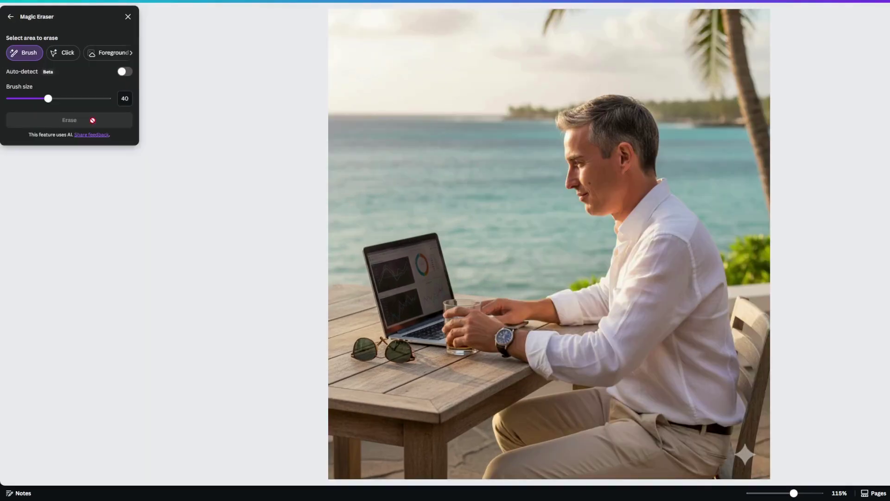
{"action": "type", "text": "20"}
{"action": "key", "text": "Return"}
{"action": "left_click", "coordinate": [745, 454]}
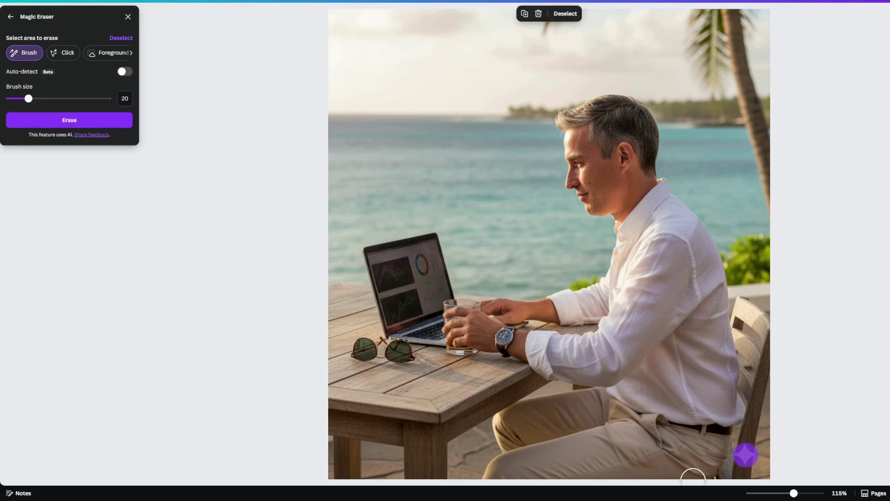
{"action": "left_click", "coordinate": [74, 120]}
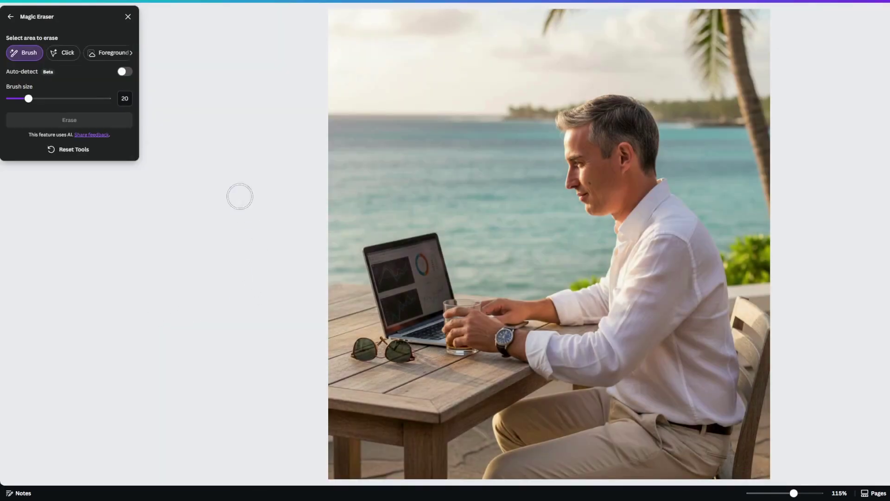
{"action": "left_click", "coordinate": [128, 17]}
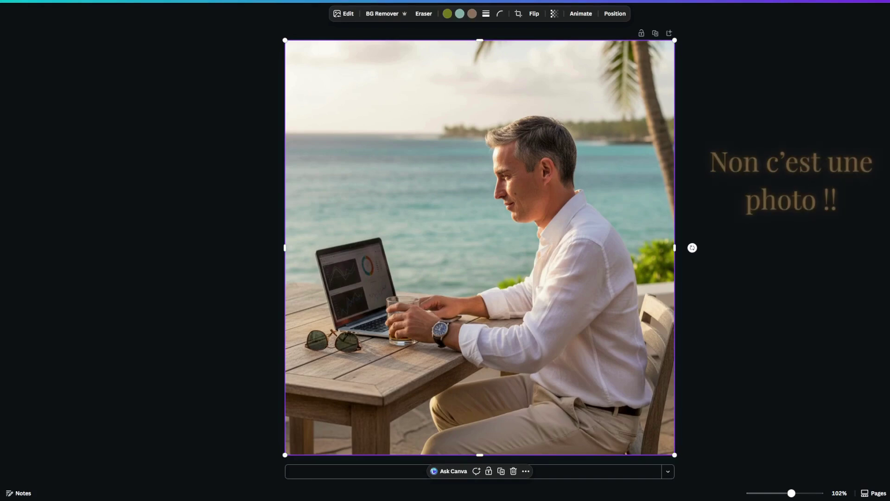
Download the retouched seaside photo as a PNG file at 992 × 1,056 px
{"action": "left_click", "coordinate": [779, 1]}
{"action": "left_click", "coordinate": [825, 151]}
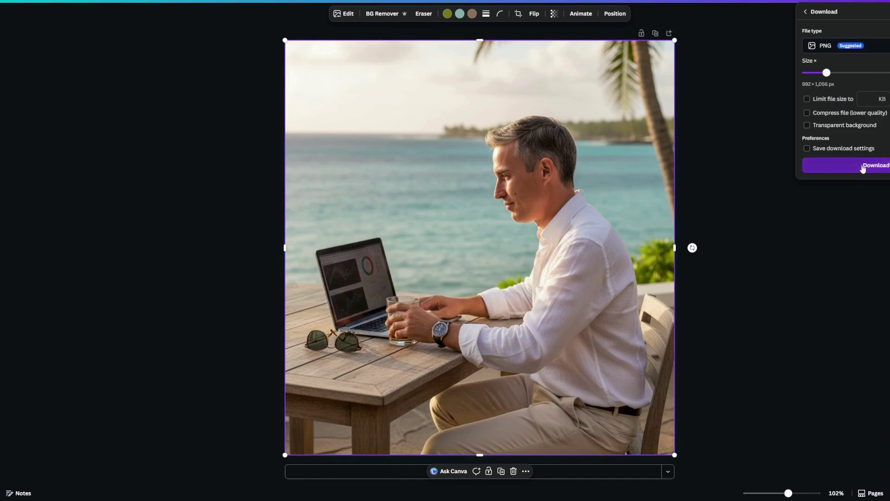
{"action": "left_click", "coordinate": [862, 169]}
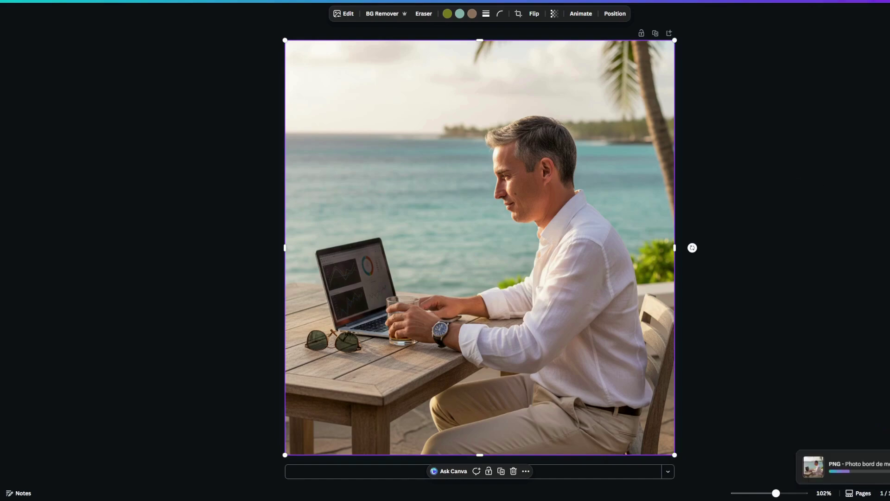